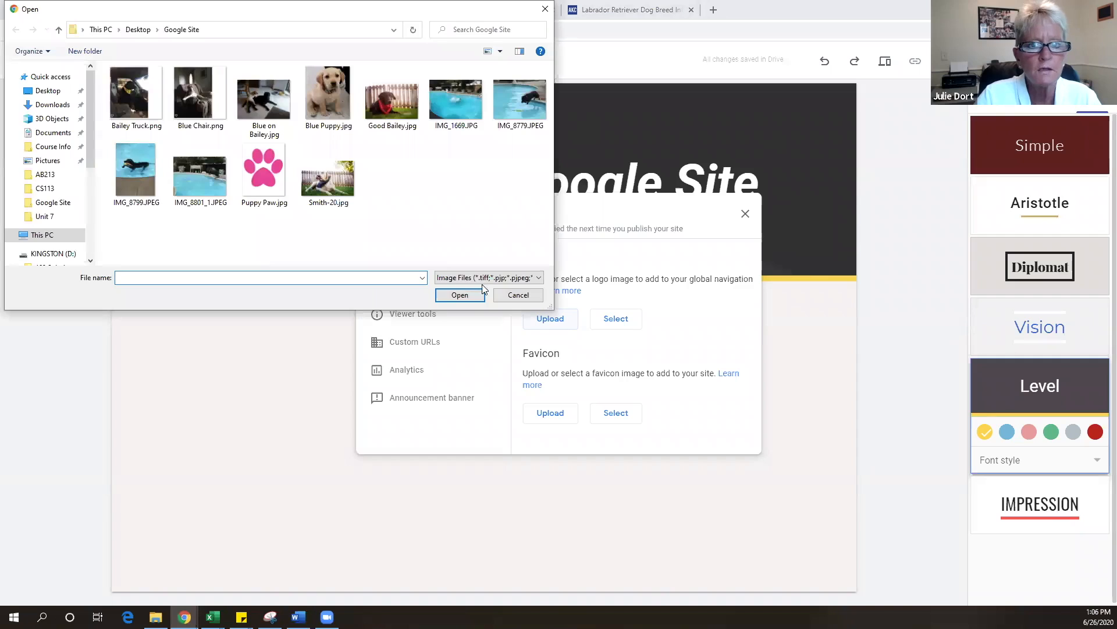
# Upload Puppy Paw.jpg as the site logo and close the settings
pyautogui.click(265, 182)
pyautogui.click(457, 294)
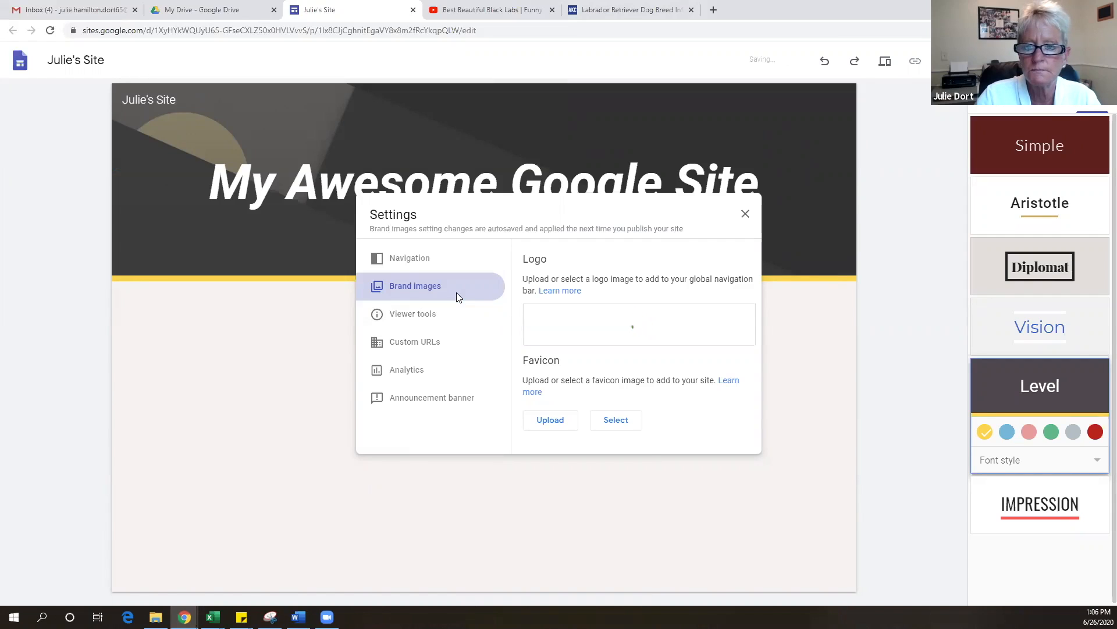
pyautogui.click(840, 329)
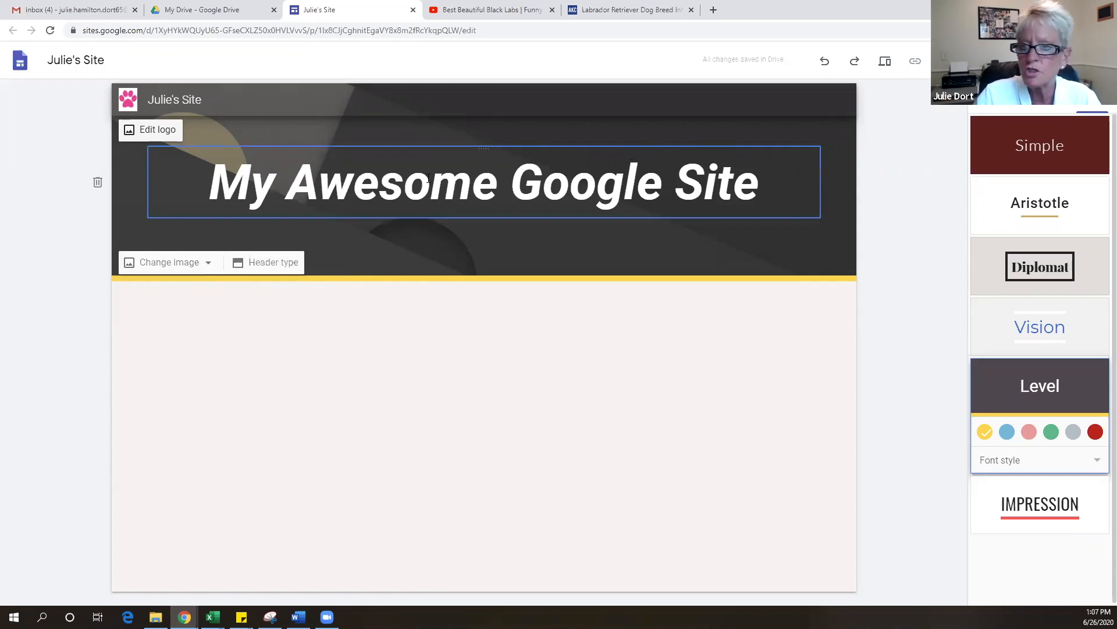
# Replace the header background image with an uploaded copy of Blue on Bailey.jpg
pyautogui.click(208, 266)
pyautogui.click(208, 266)
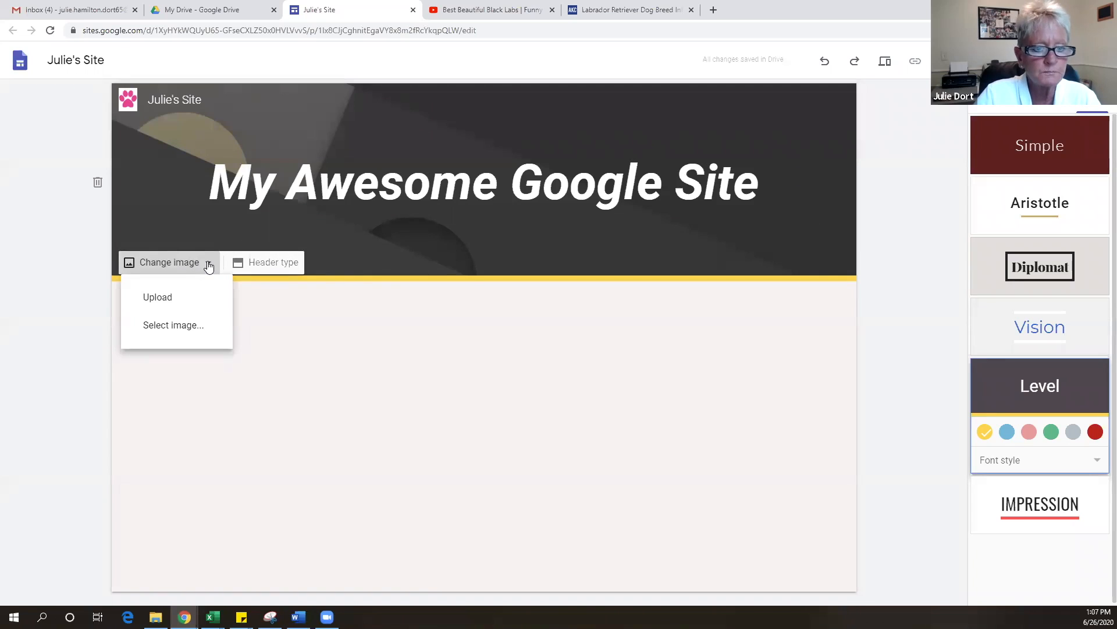
pyautogui.click(172, 299)
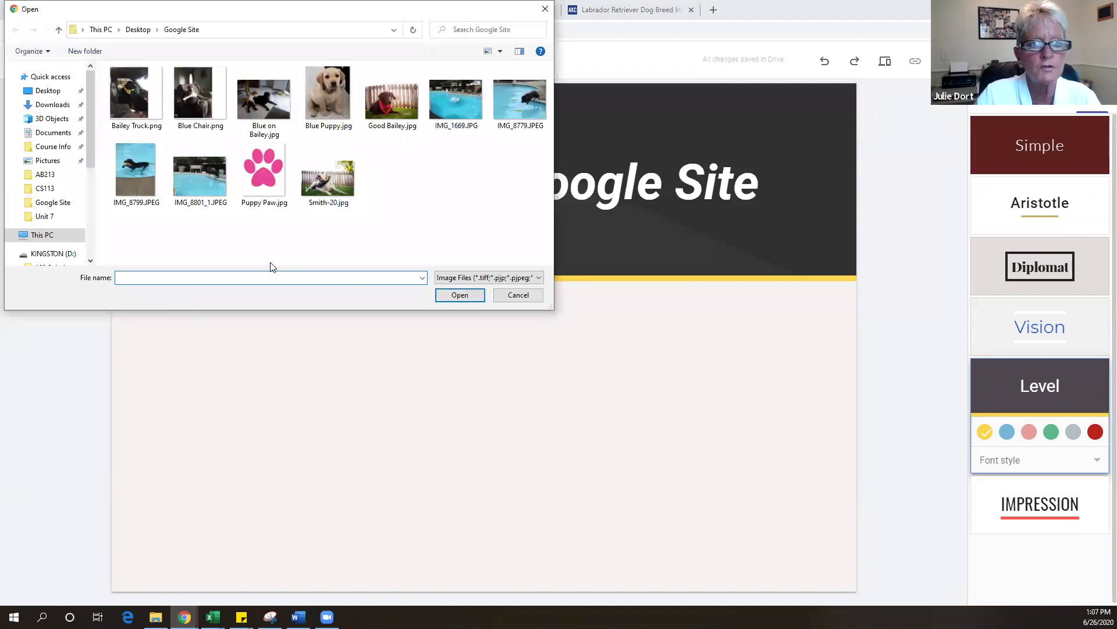
pyautogui.click(271, 105)
pyautogui.click(475, 298)
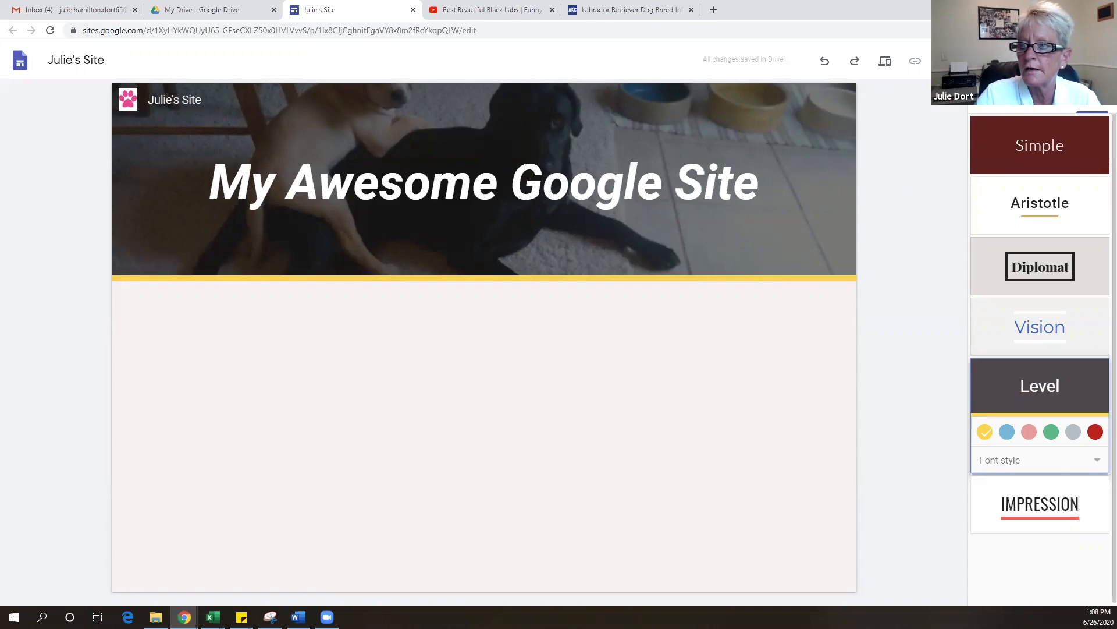
pyautogui.click(993, 98)
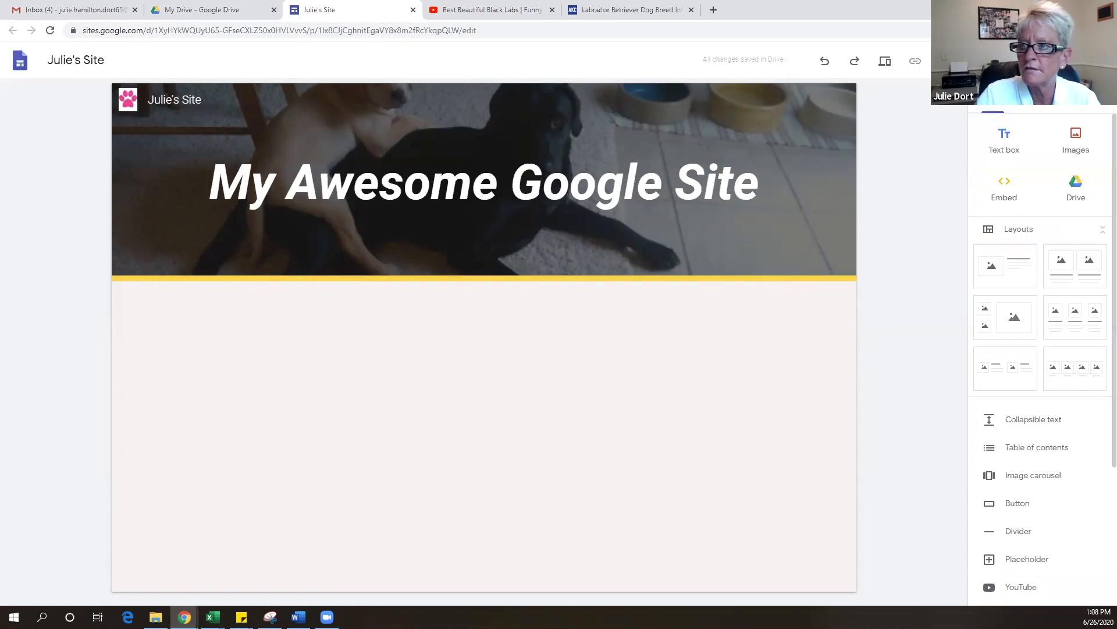
pyautogui.click(1043, 98)
pyautogui.click(1093, 98)
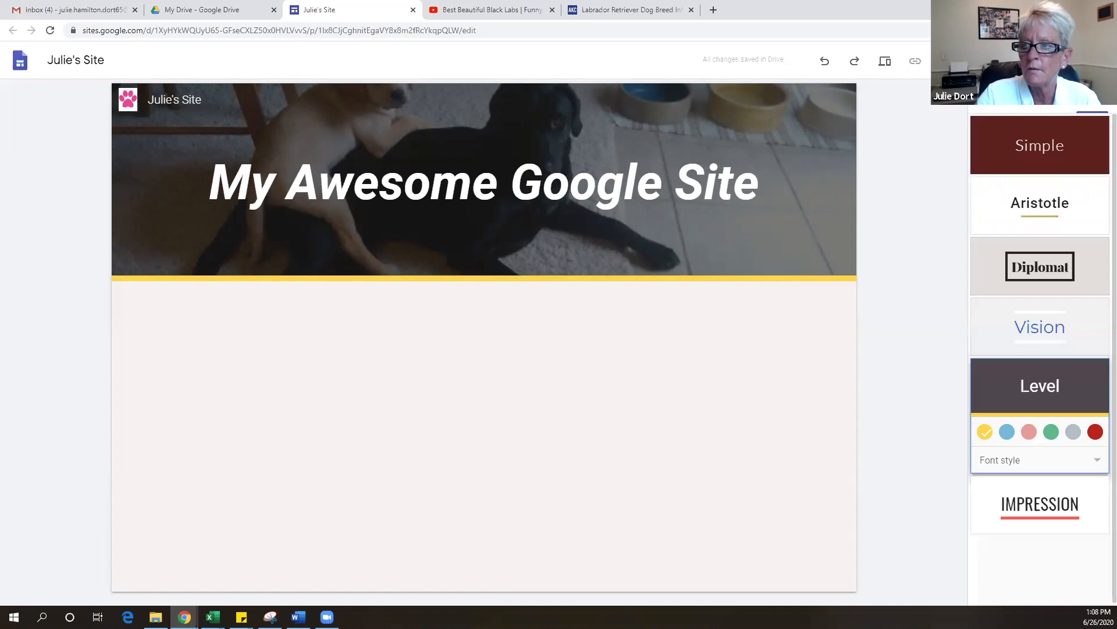
# Add a text box below the header containing the site owner's first name in possessive form followed by "Resources"
pyautogui.click(993, 97)
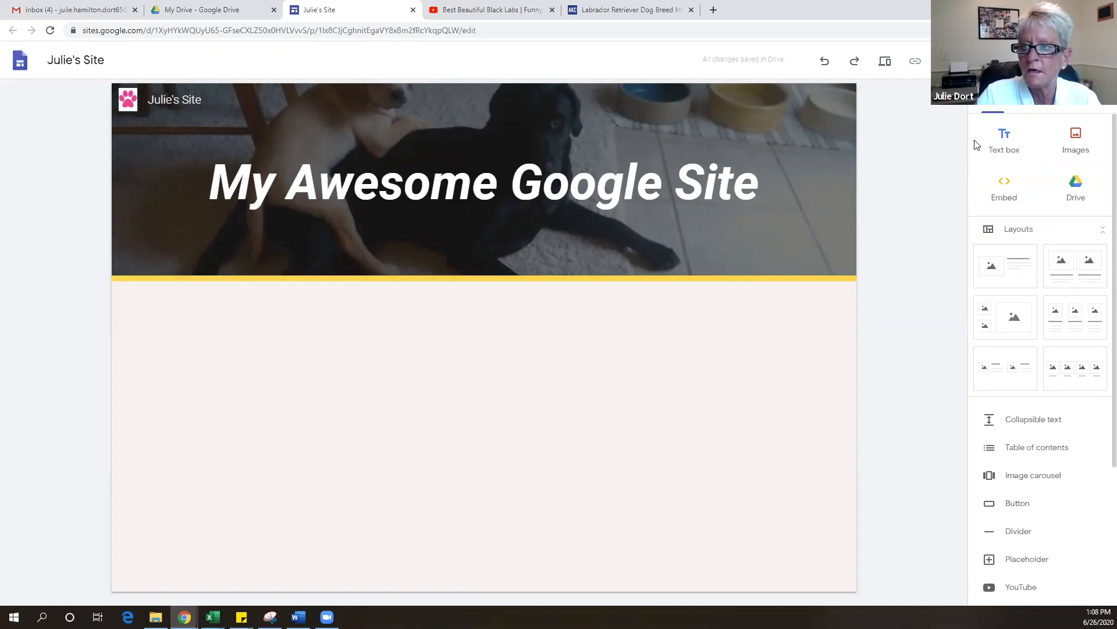
pyautogui.click(1005, 138)
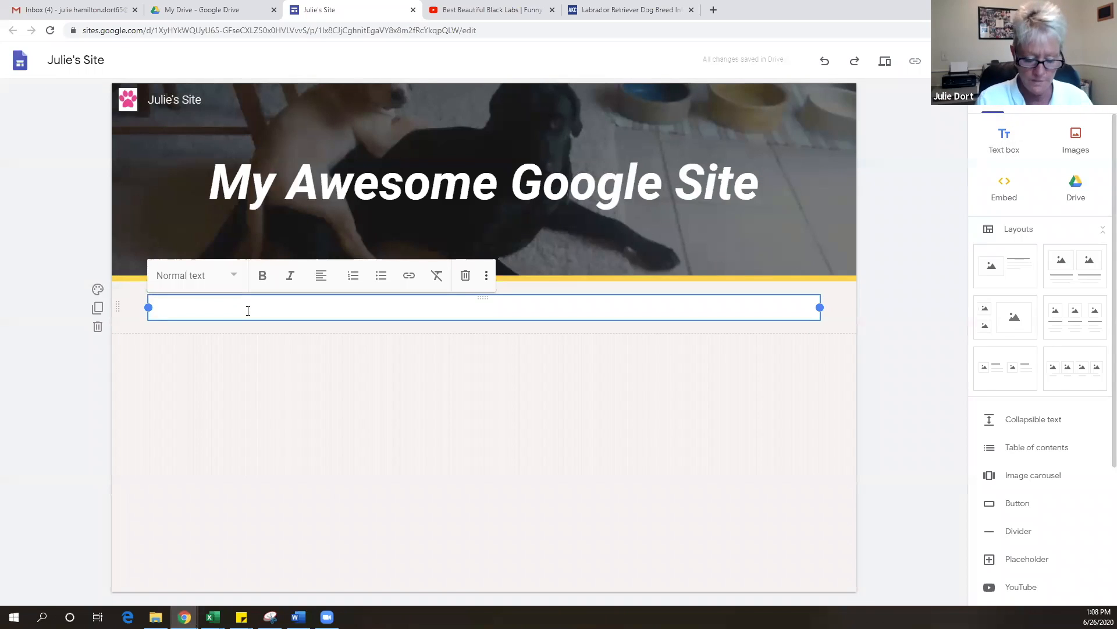
pyautogui.write('Julie')
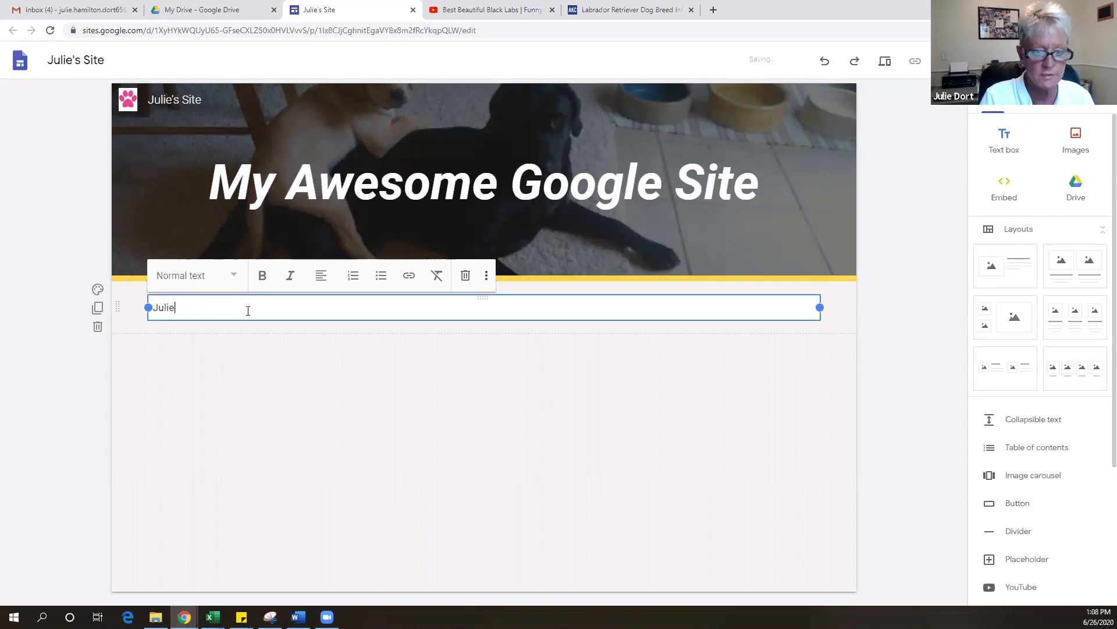
pyautogui.write("'s Resouc")
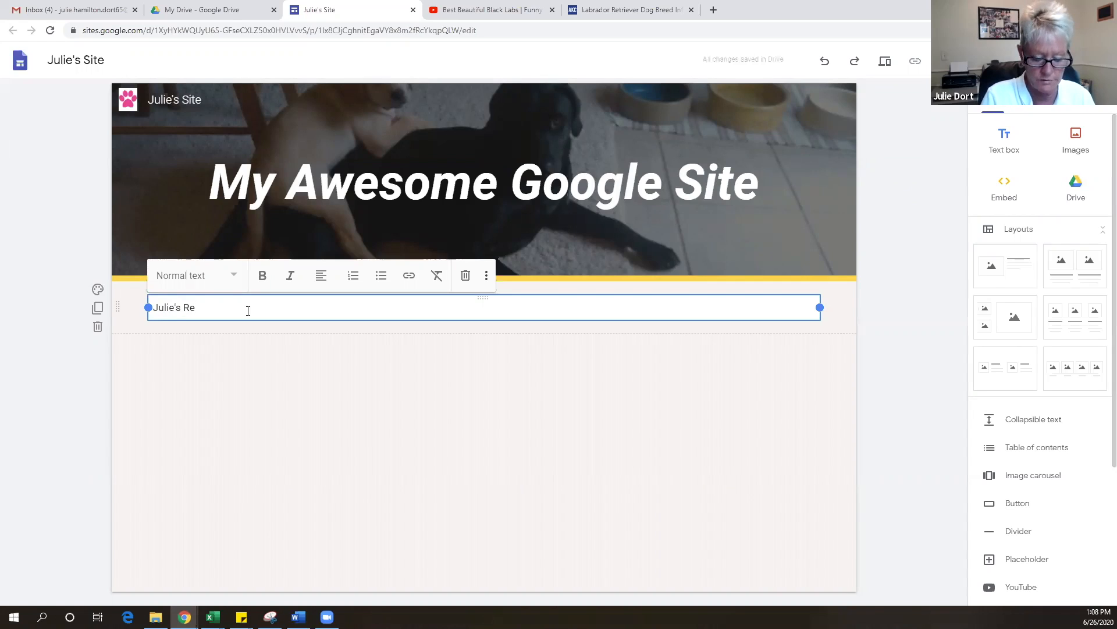
pyautogui.press('BackSpace')
pyautogui.write('rces')
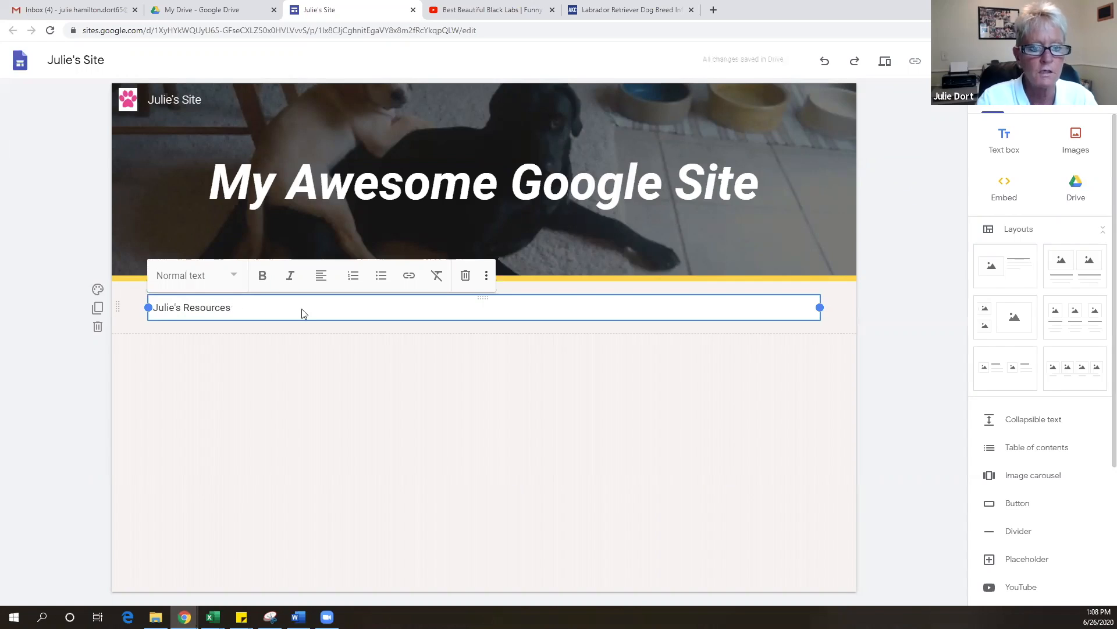
pyautogui.click(249, 347)
pyautogui.click(225, 306)
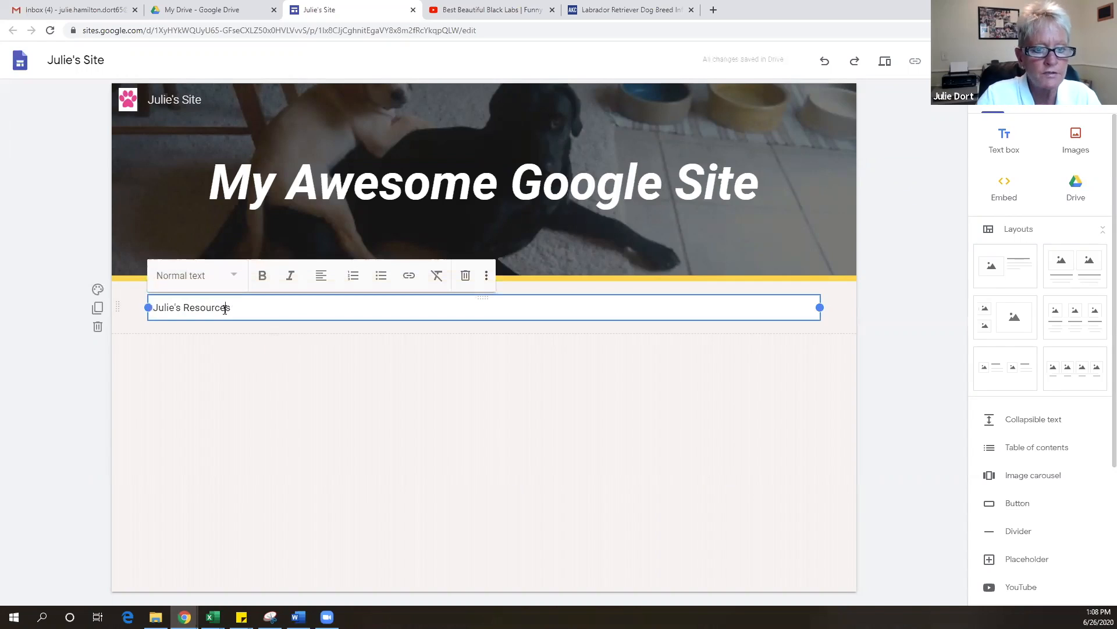
# Try the Regular and Emphasis 1 backgrounds on the Resources text section and apply Emphasis 2
pyautogui.click(97, 290)
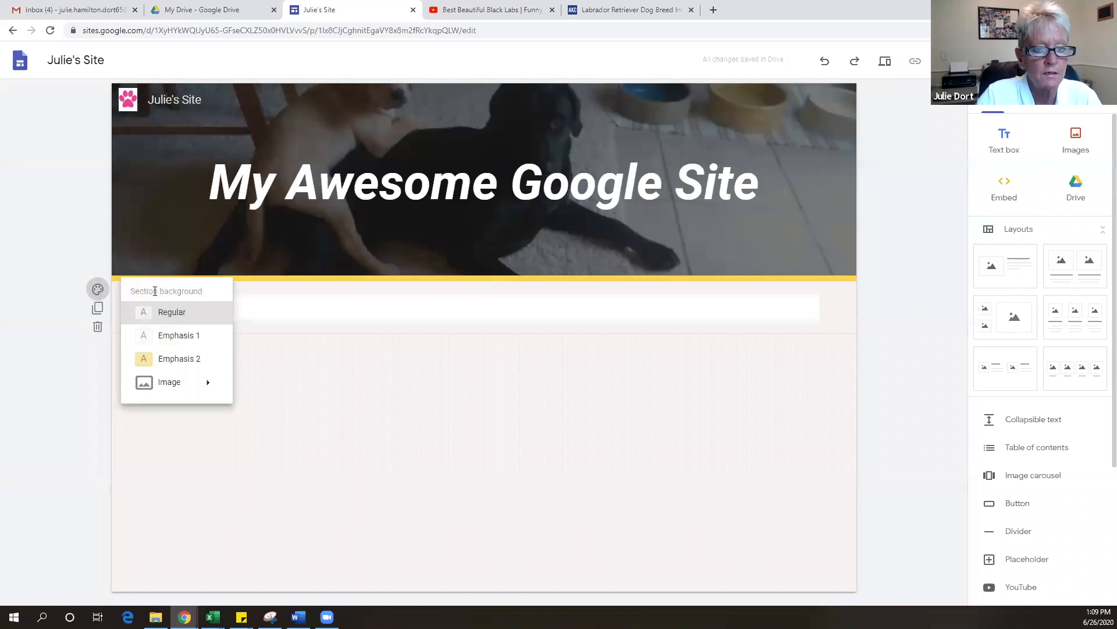
pyautogui.click(163, 312)
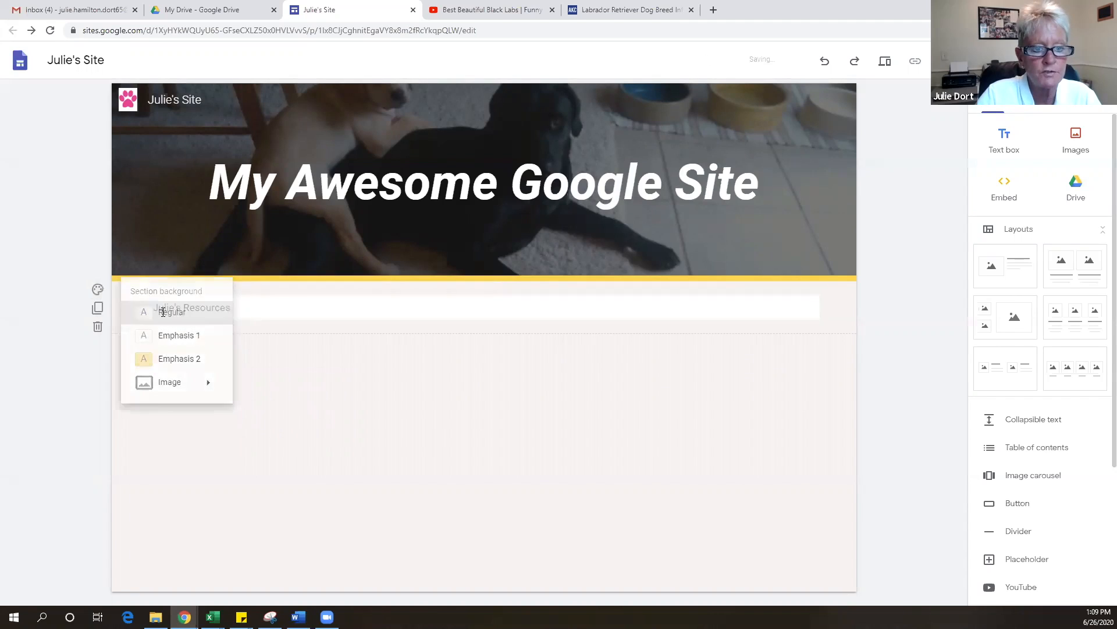
pyautogui.click(98, 291)
pyautogui.click(145, 336)
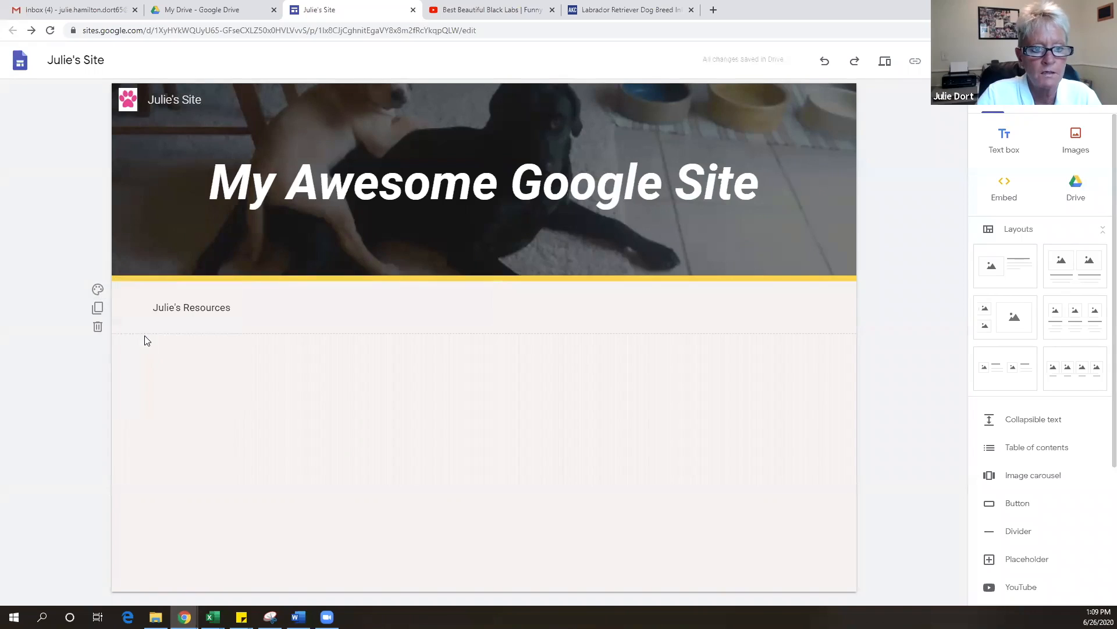
pyautogui.click(98, 289)
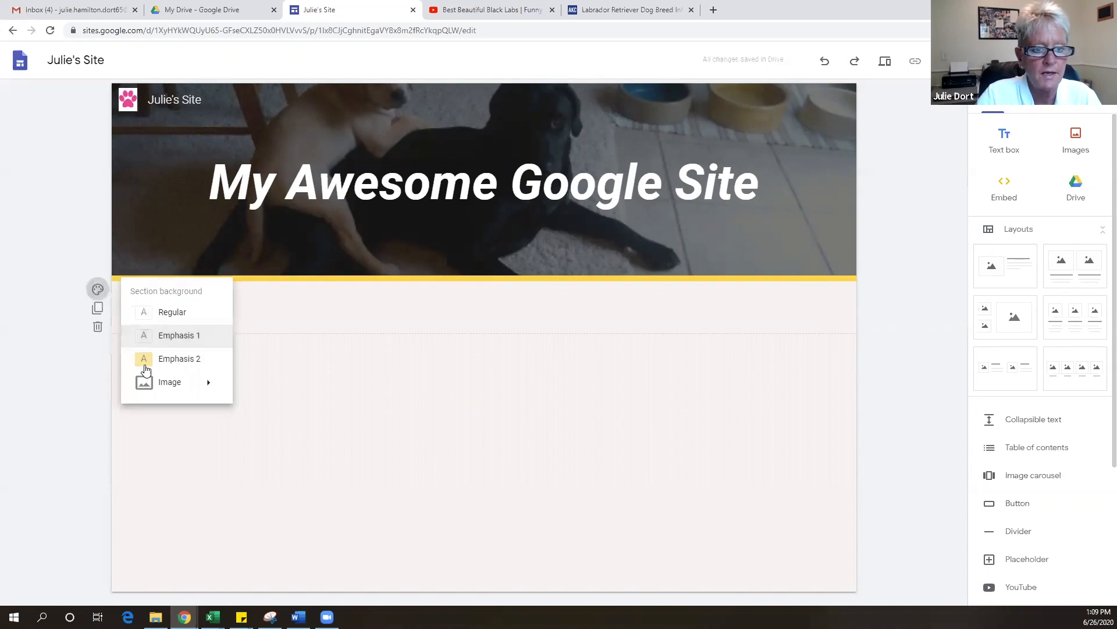
pyautogui.click(146, 366)
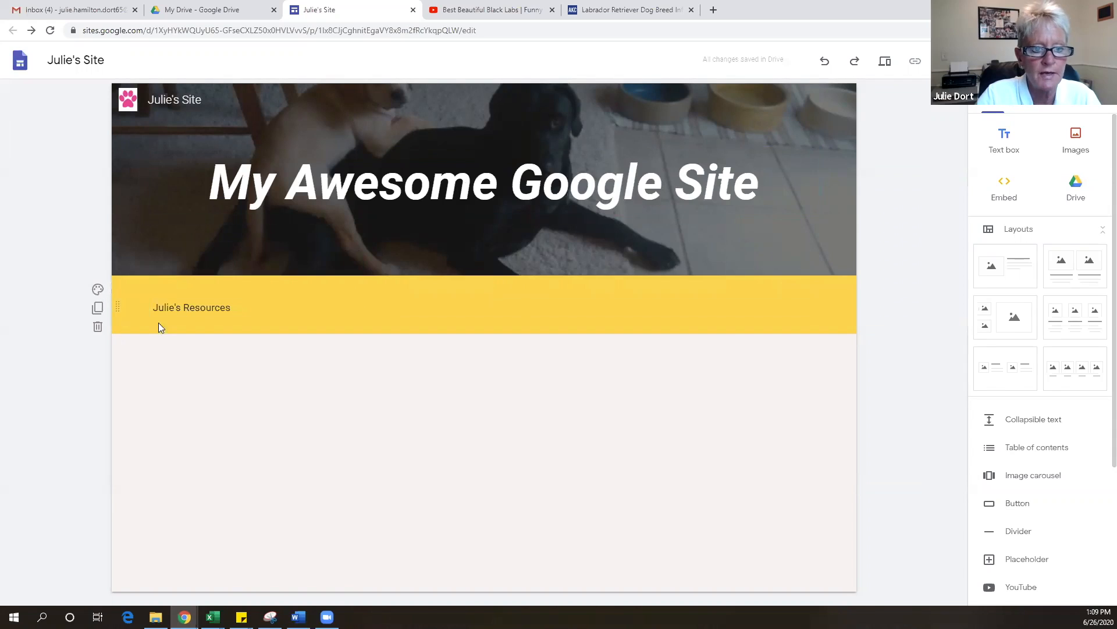
pyautogui.click(98, 290)
pyautogui.moveTo(152, 389)
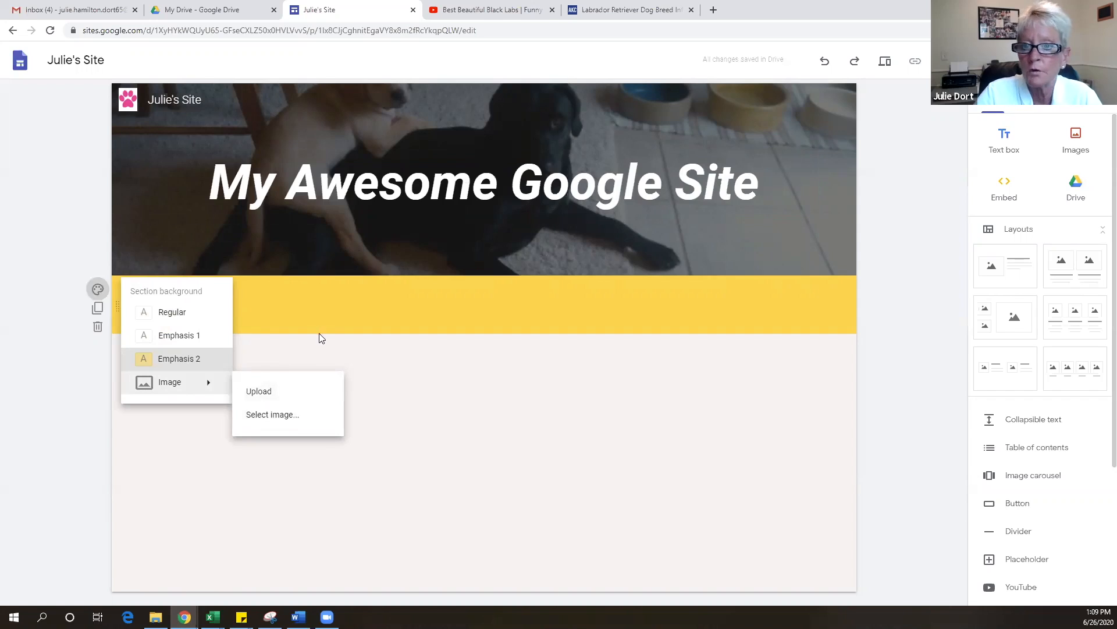
pyautogui.click(412, 355)
pyautogui.click(175, 308)
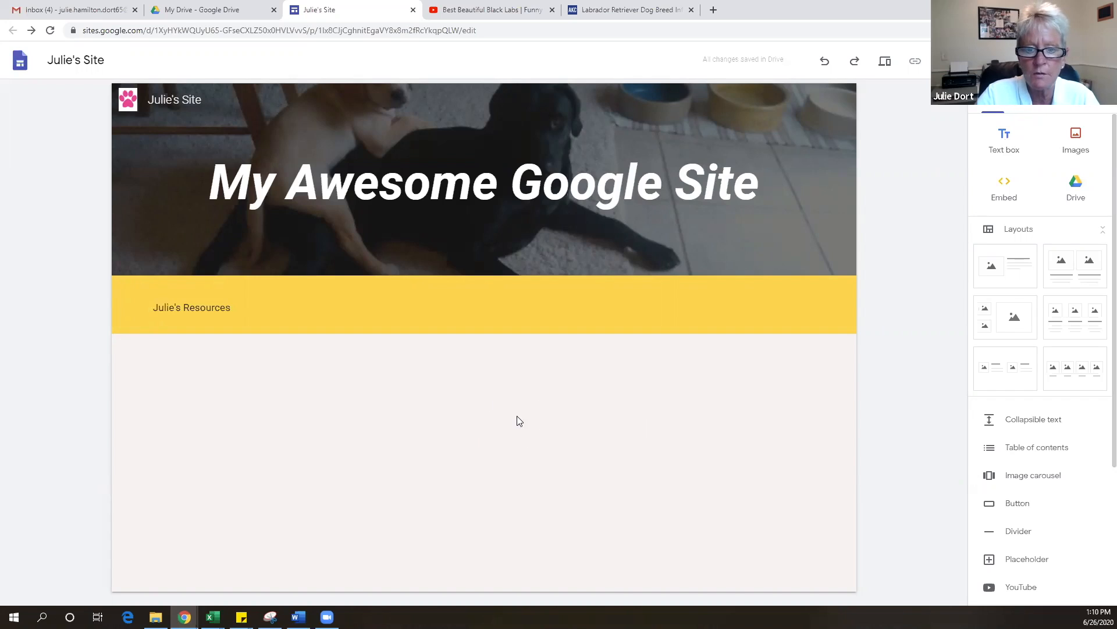
pyautogui.doubleClick(556, 413)
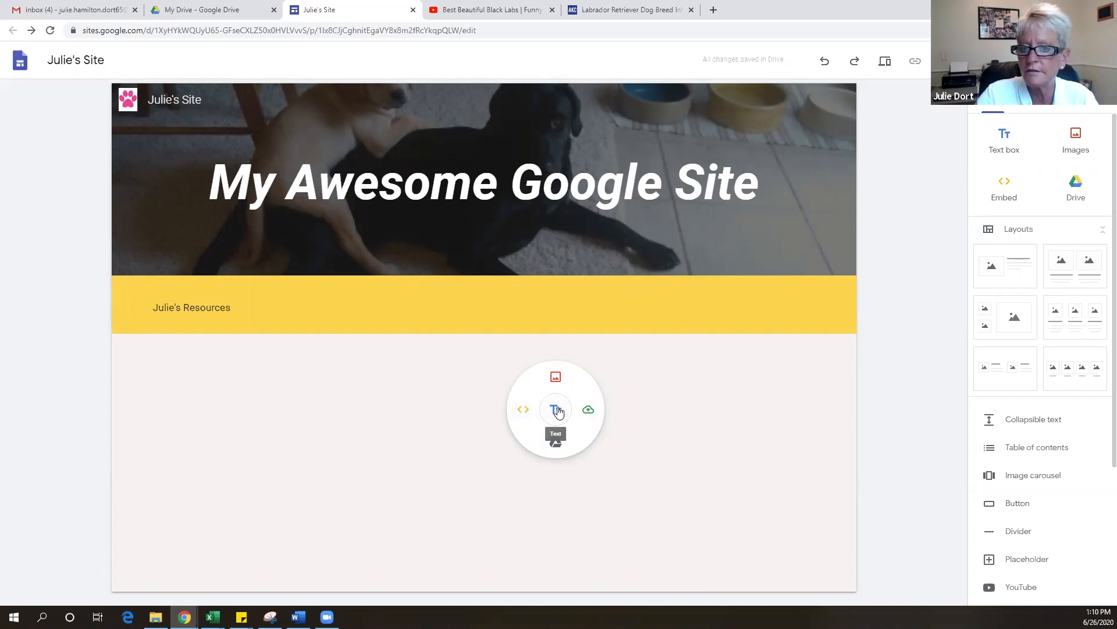
pyautogui.click(663, 395)
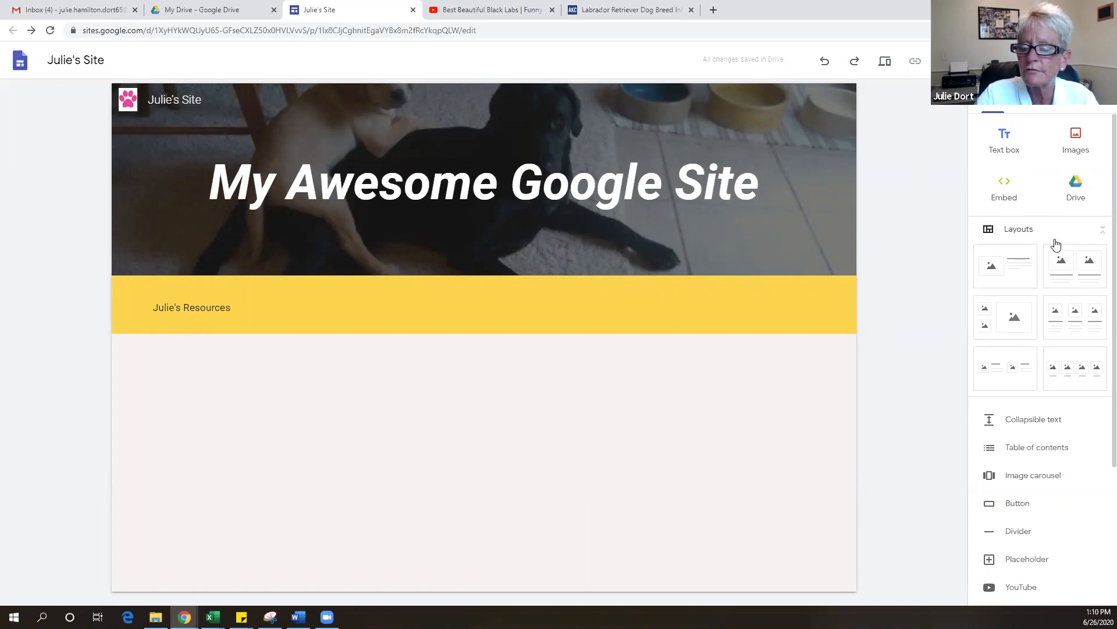
# Try the image-beside-text, two-image, three-image collage and three-column layouts below the Resources section, deleting each one
pyautogui.click(1009, 277)
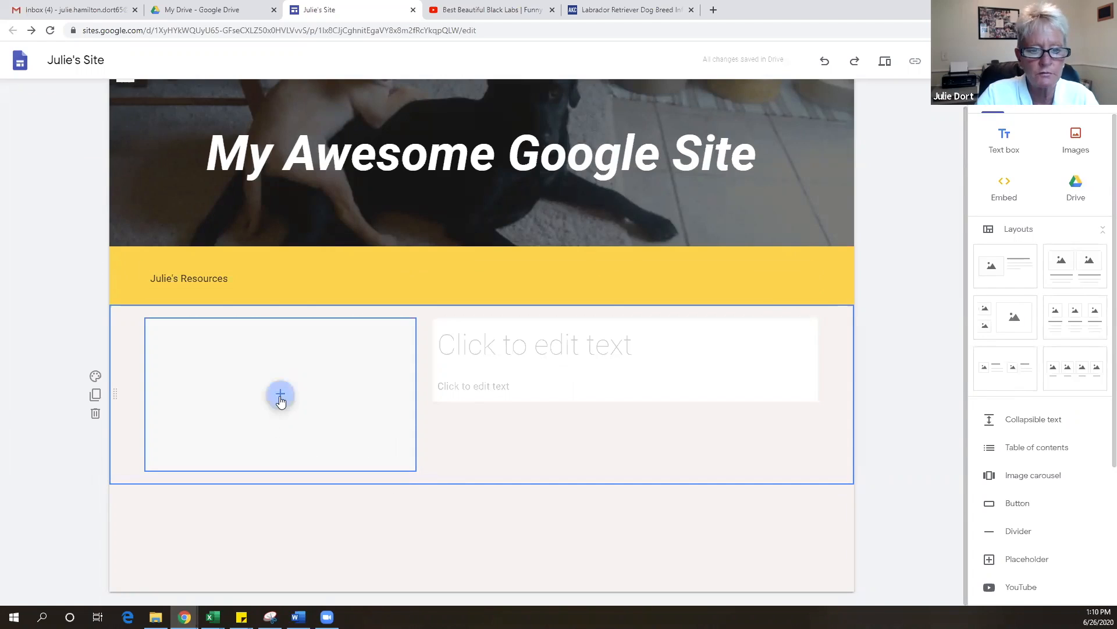
pyautogui.click(93, 414)
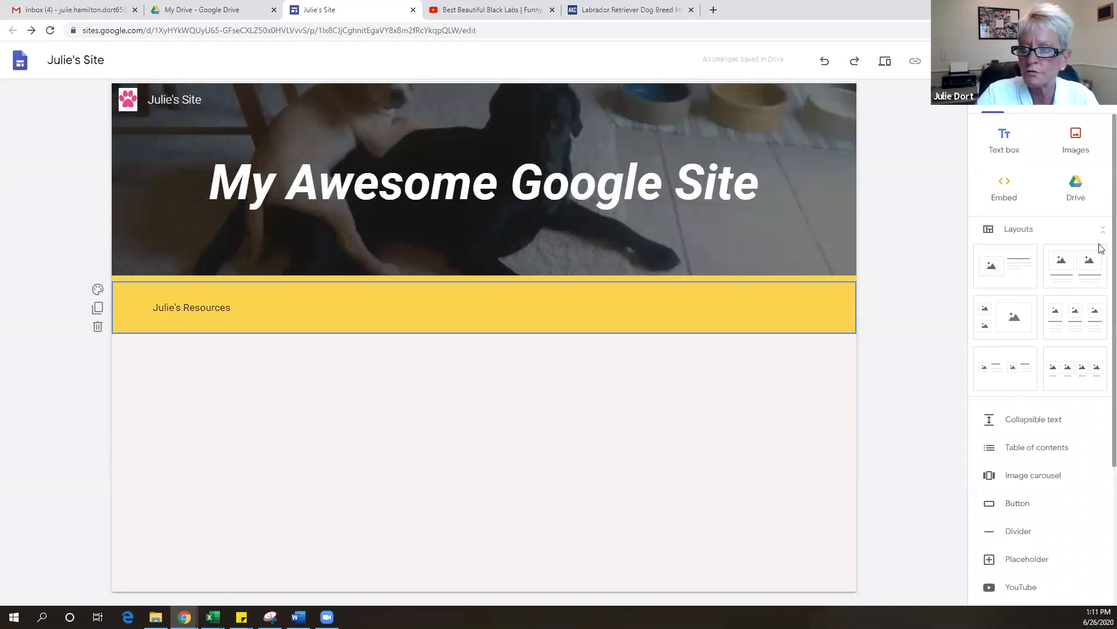
pyautogui.click(1078, 274)
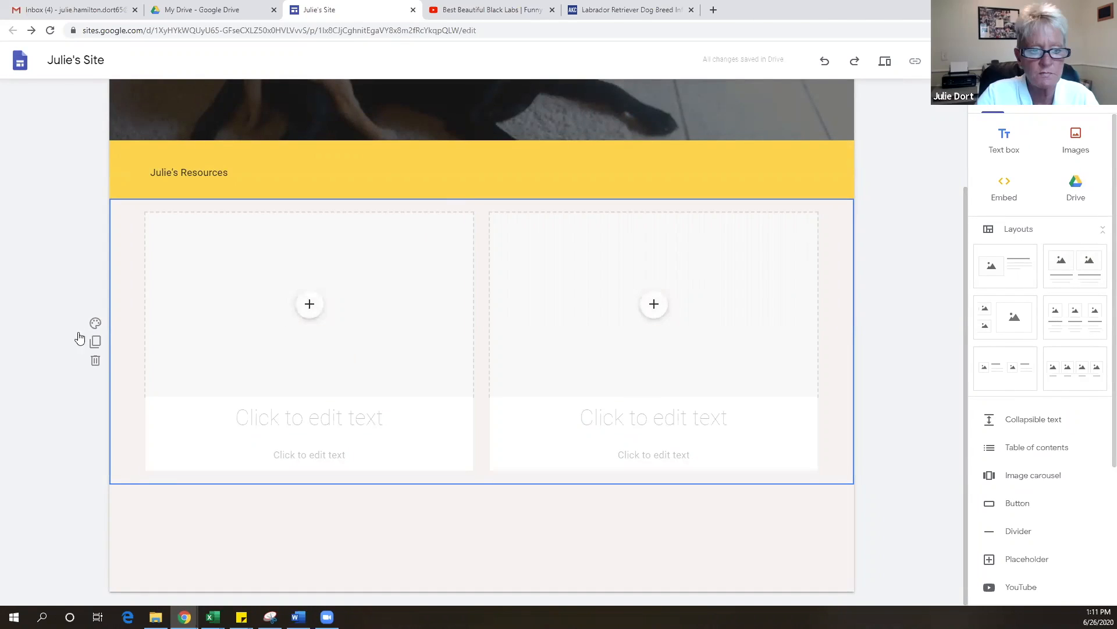
pyautogui.click(95, 360)
pyautogui.click(1025, 326)
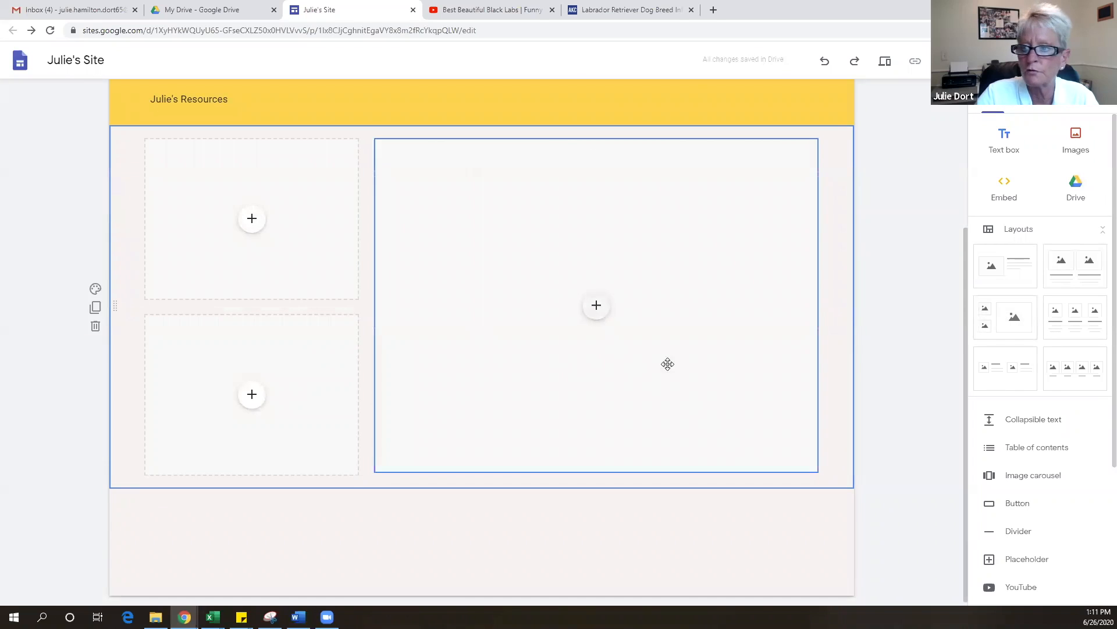
pyautogui.click(94, 329)
pyautogui.click(1086, 318)
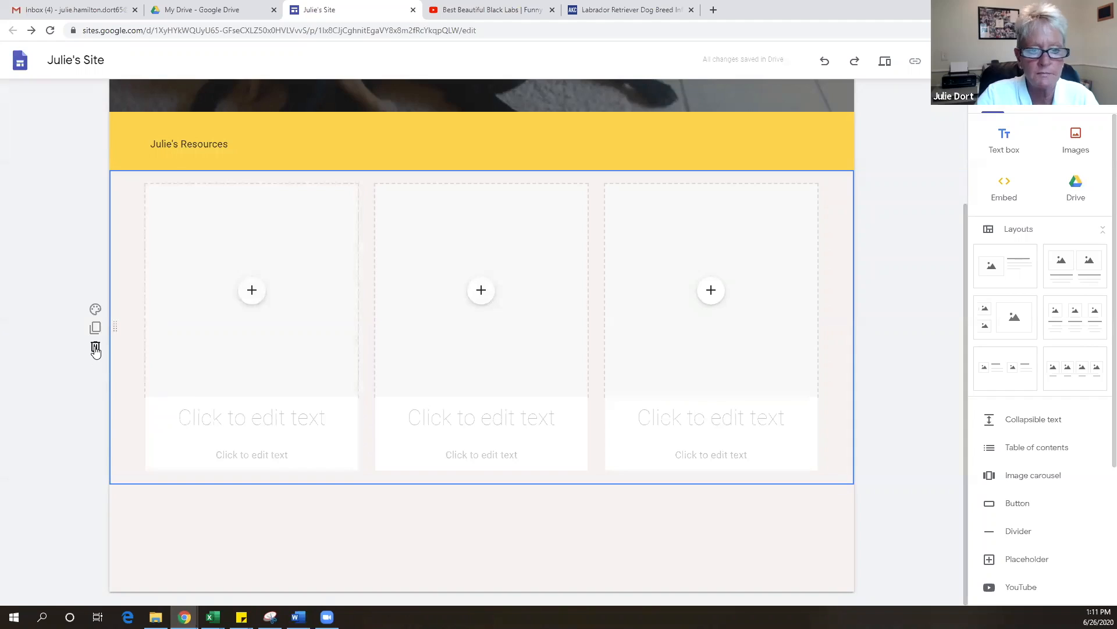
pyautogui.click(96, 346)
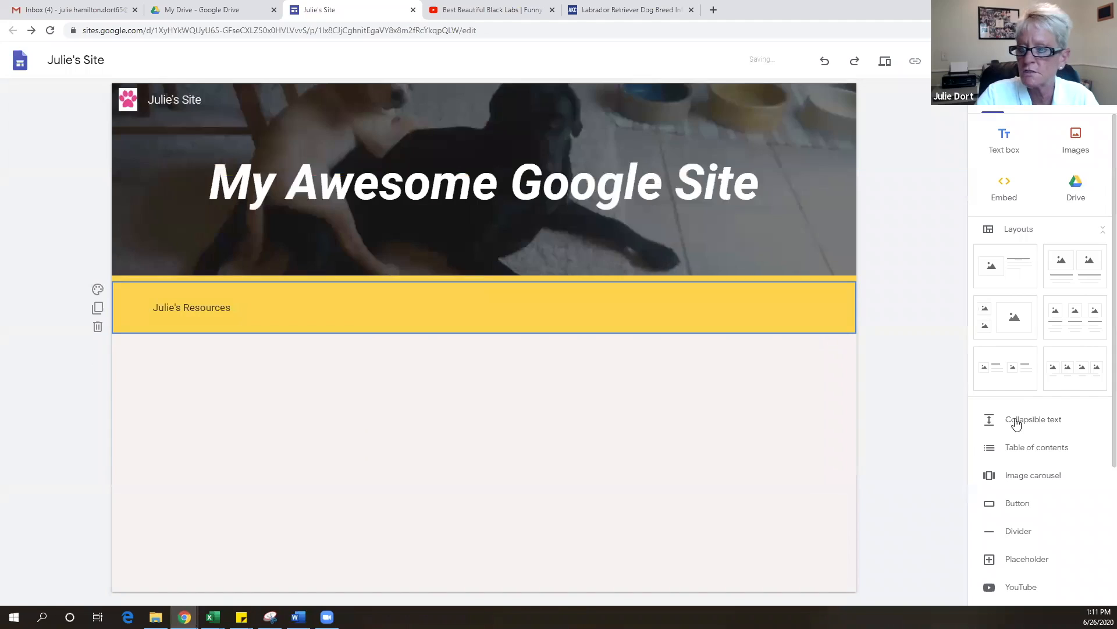
# Insert the four-image layout with captions below the Resources section and upload Good Bailey.jpg into its first placeholder
pyautogui.click(1085, 379)
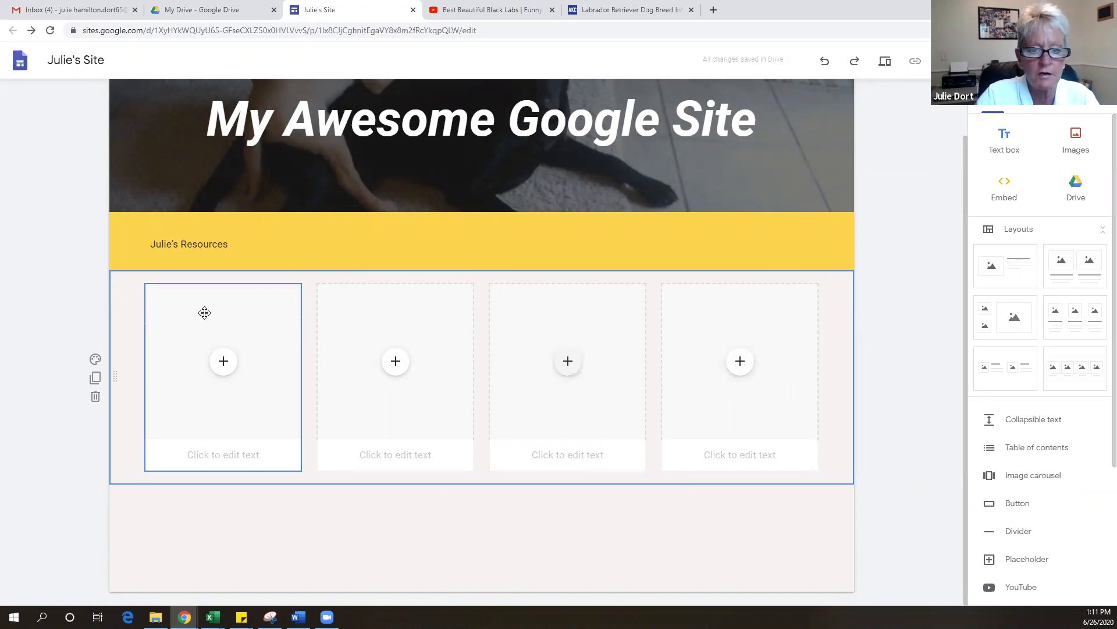
pyautogui.click(220, 362)
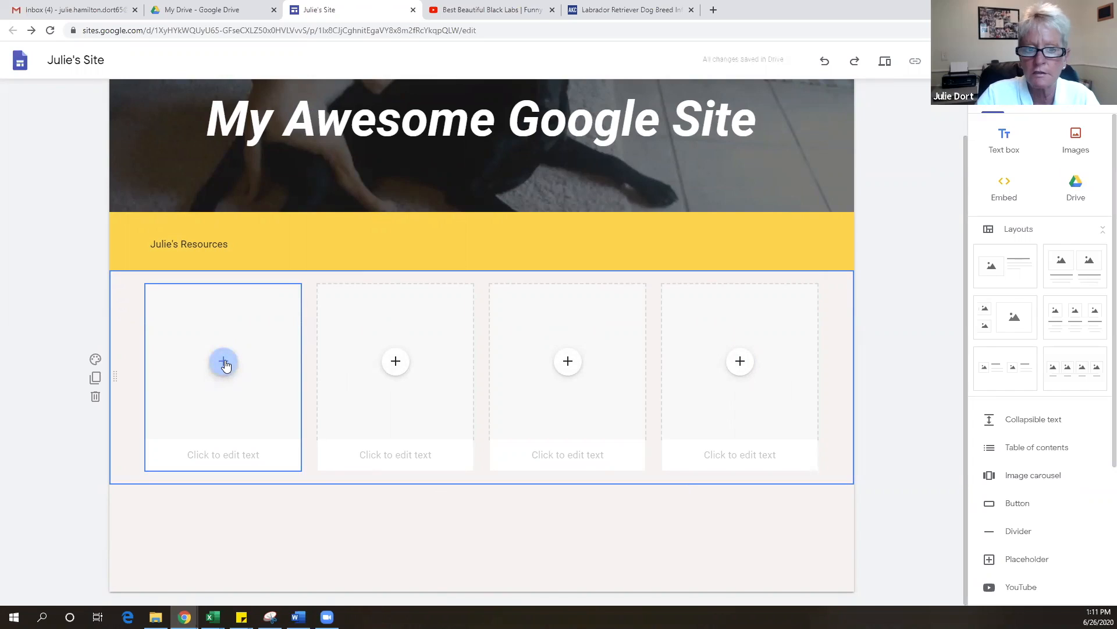
pyautogui.click(224, 363)
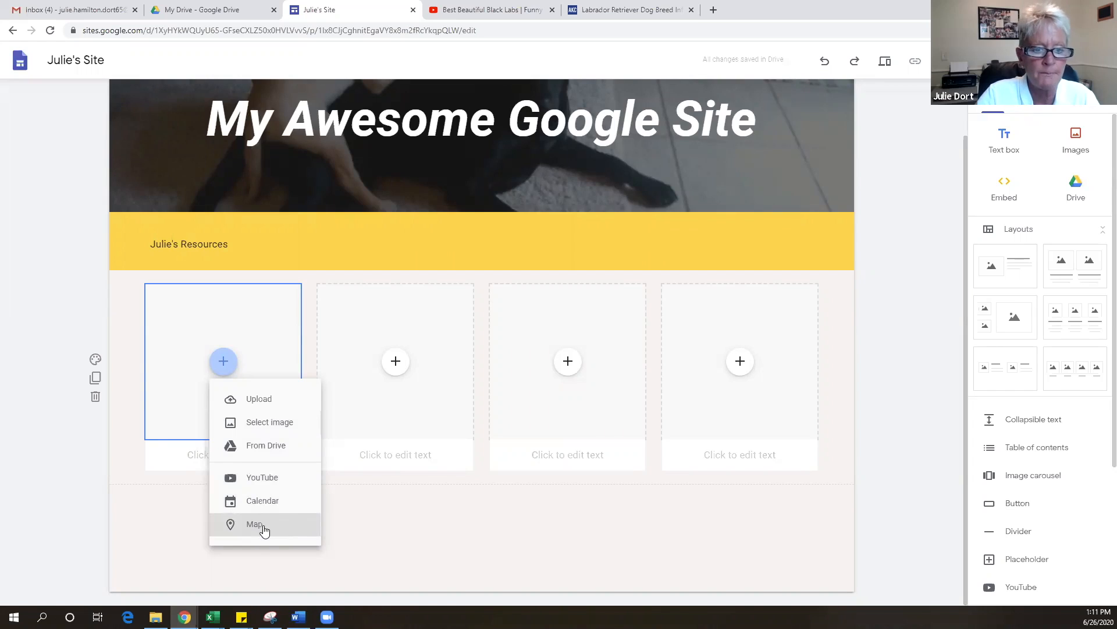
pyautogui.click(261, 399)
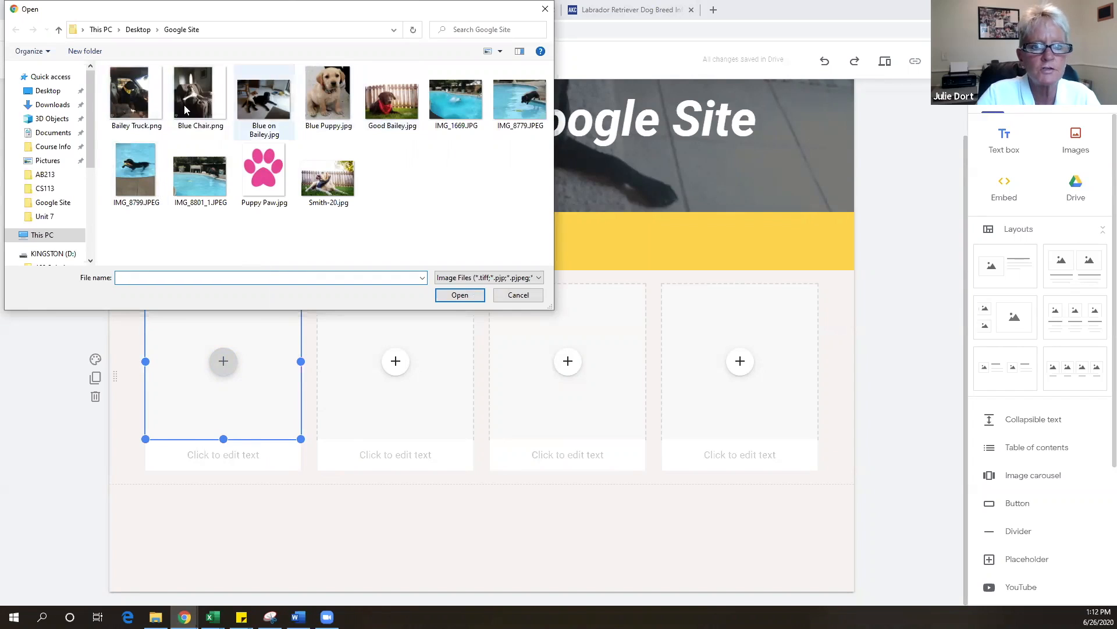
pyautogui.doubleClick(398, 92)
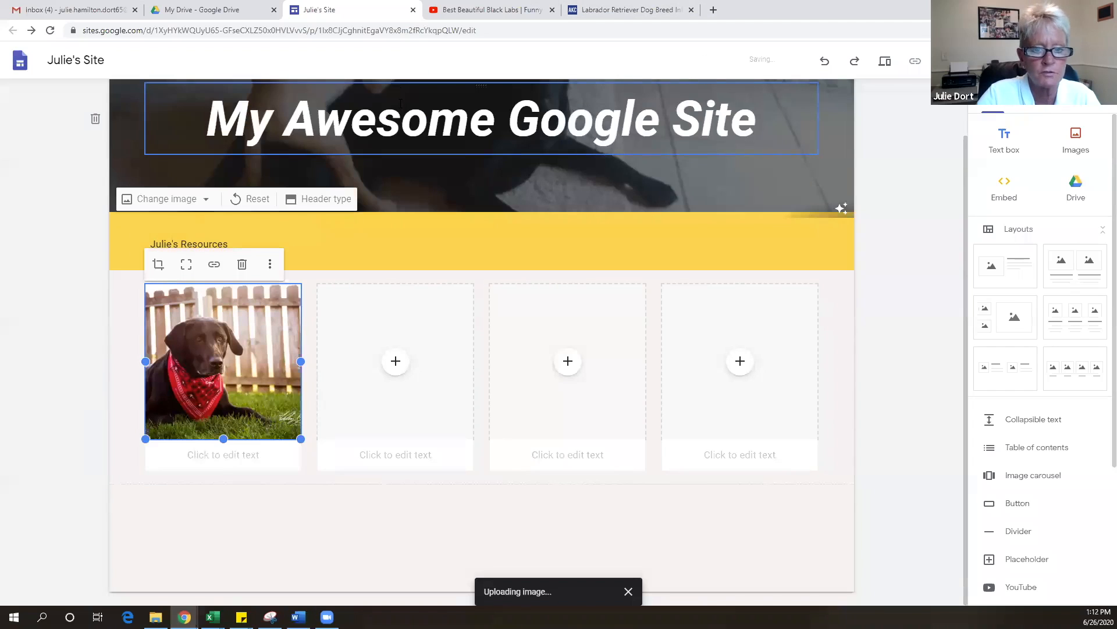
# Upload Smith-20.jpg into the second placeholder of the four-image layout
pyautogui.click(394, 362)
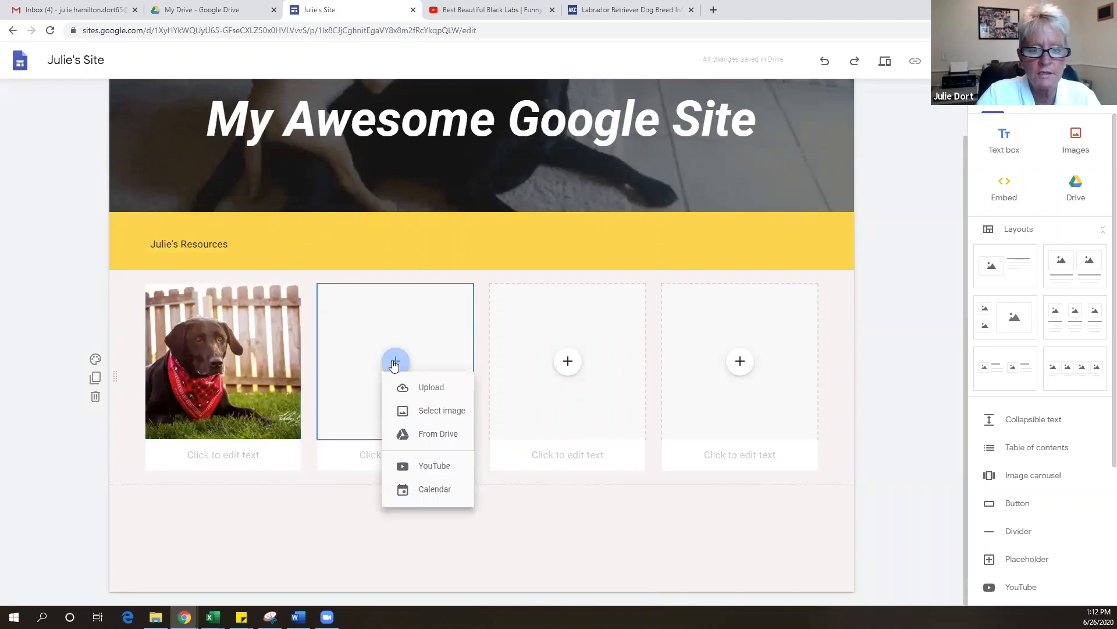
pyautogui.click(415, 399)
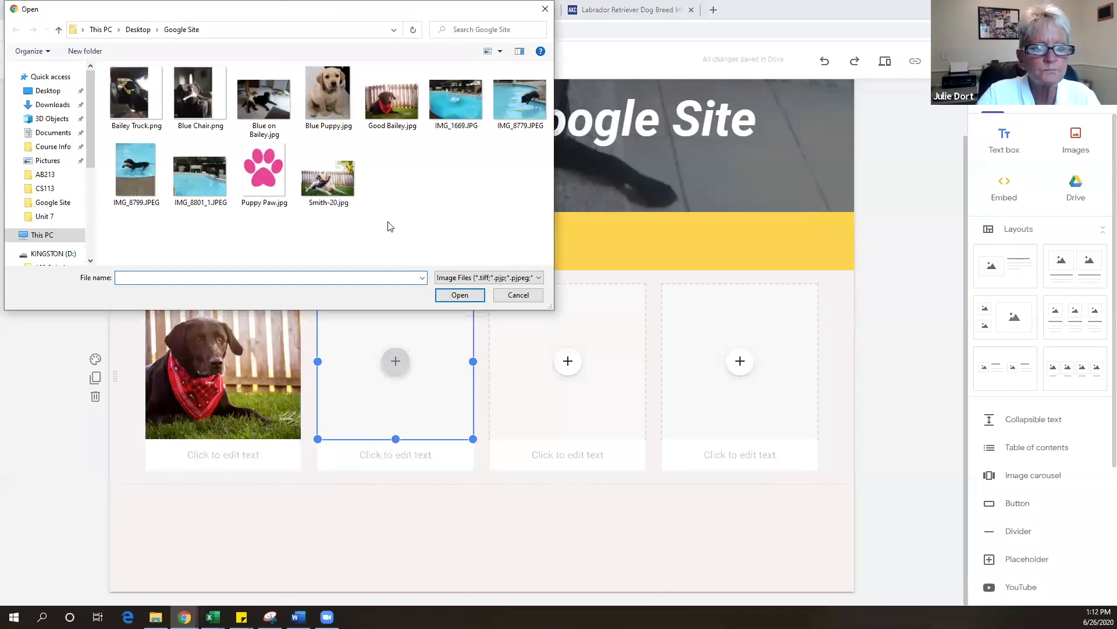
pyautogui.doubleClick(324, 181)
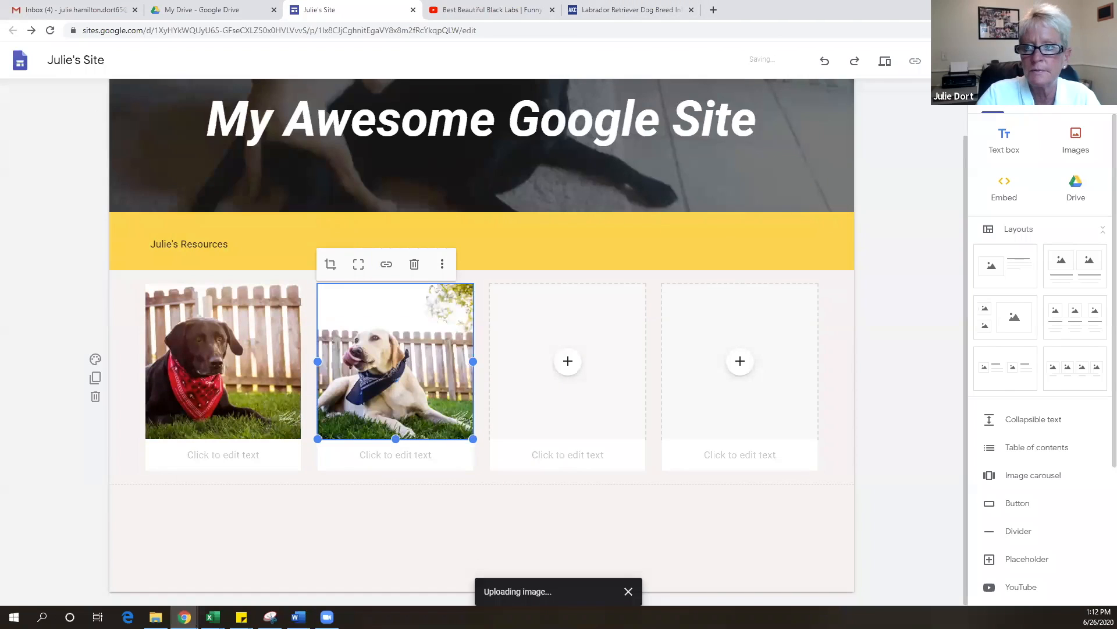
# Fill the third placeholder with Blue Puppy.jpg and the fourth with Bailey Truck.png from the Google Site folder beside the browser
pyautogui.click(1078, 8)
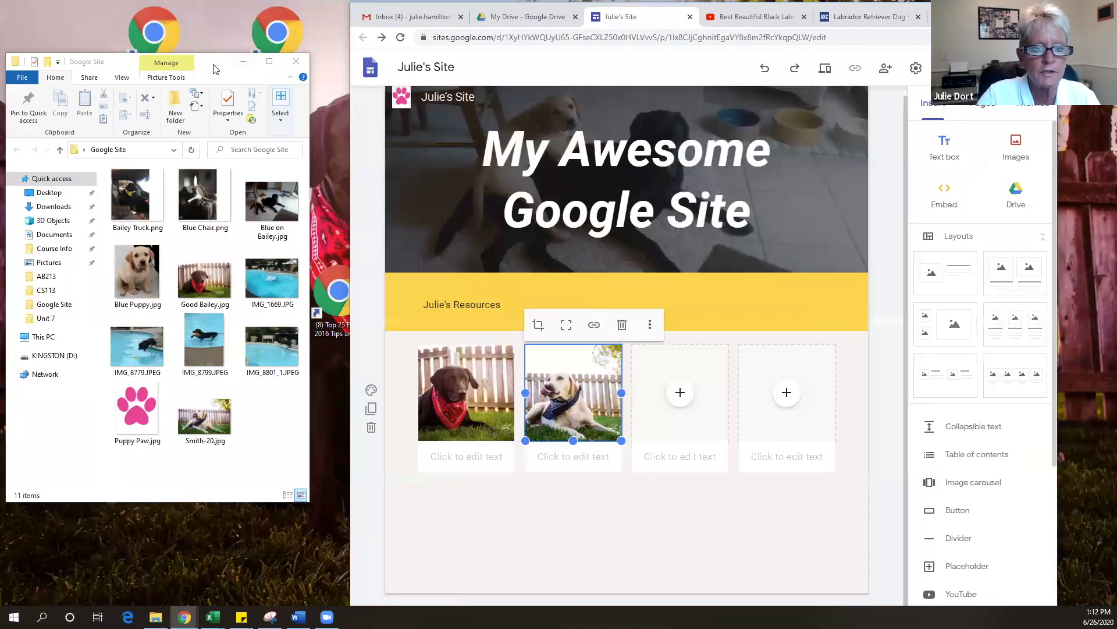
pyautogui.moveTo(224, 66); pyautogui.dragTo(254, 71)
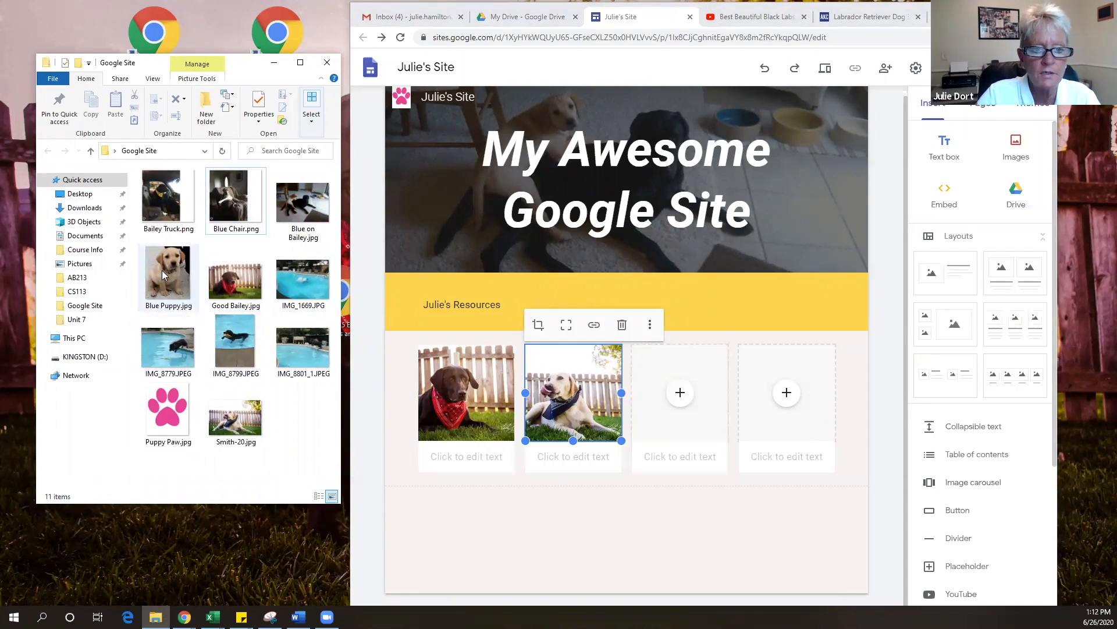
pyautogui.moveTo(164, 275); pyautogui.dragTo(688, 402)
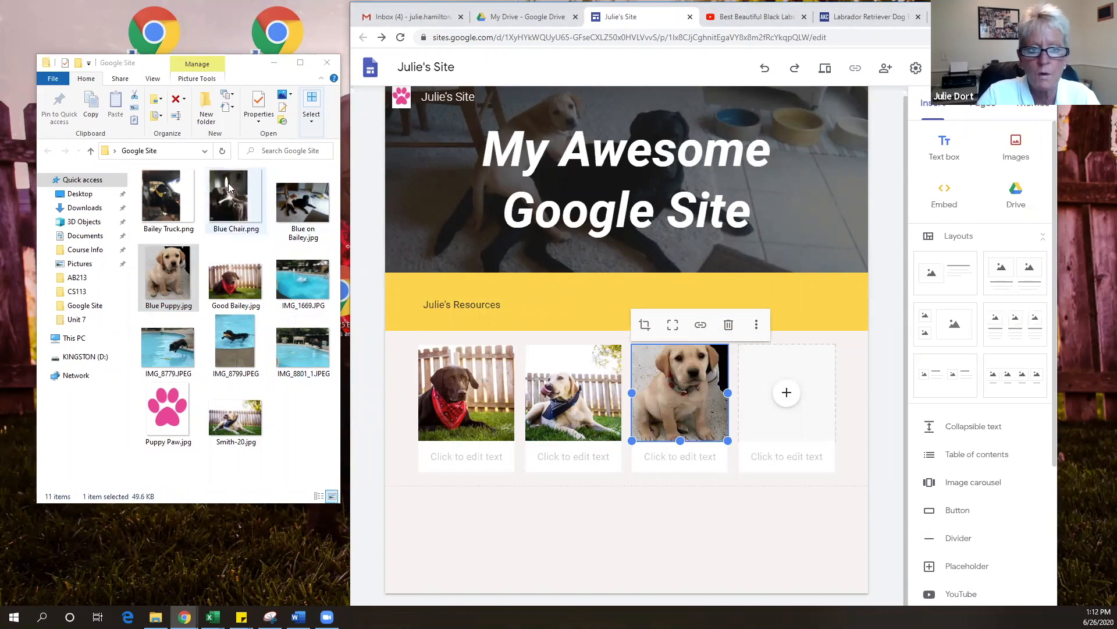
pyautogui.moveTo(163, 197); pyautogui.dragTo(790, 420)
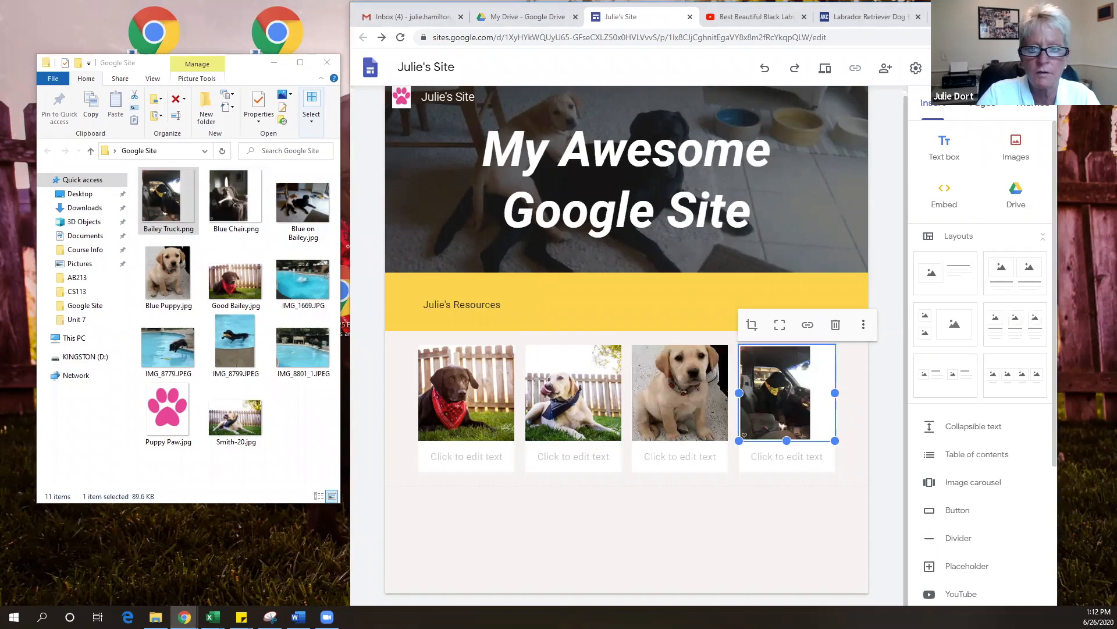
pyautogui.click(1017, 10)
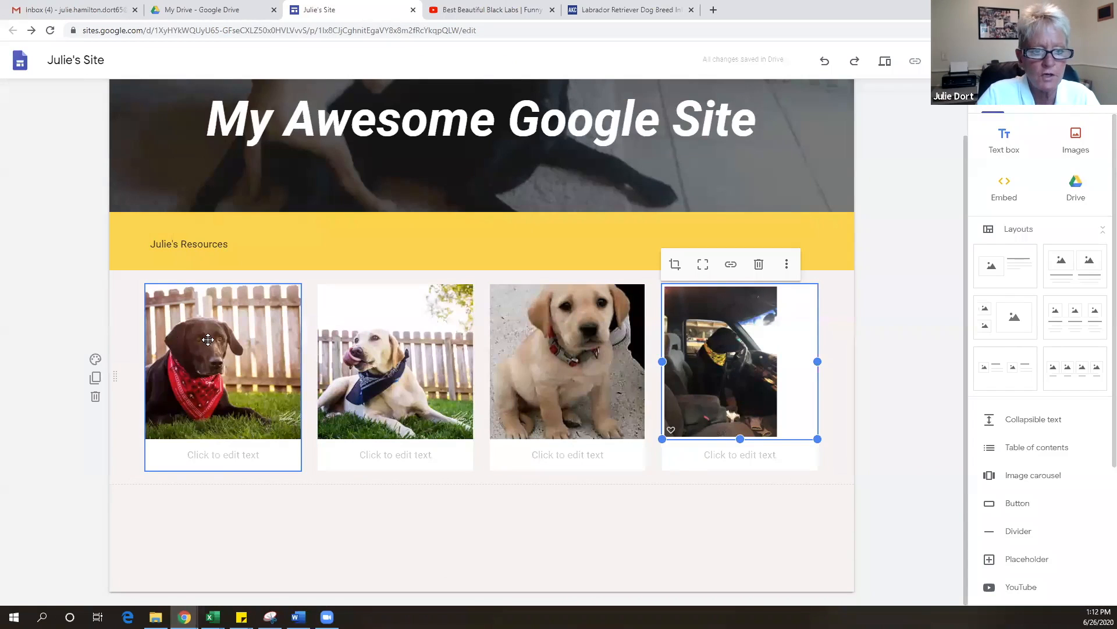
# Crop the first image of the four-image layout, zooming in and repositioning it so the brown dog's head and red bandana fill the frame
pyautogui.click(255, 352)
pyautogui.click(216, 348)
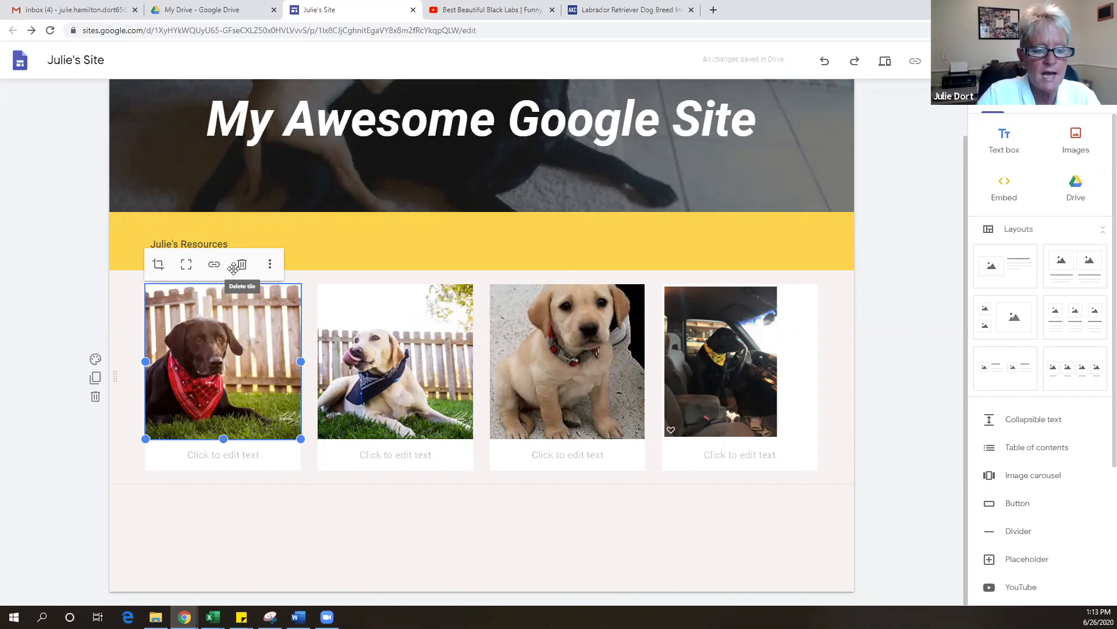
pyautogui.click(158, 266)
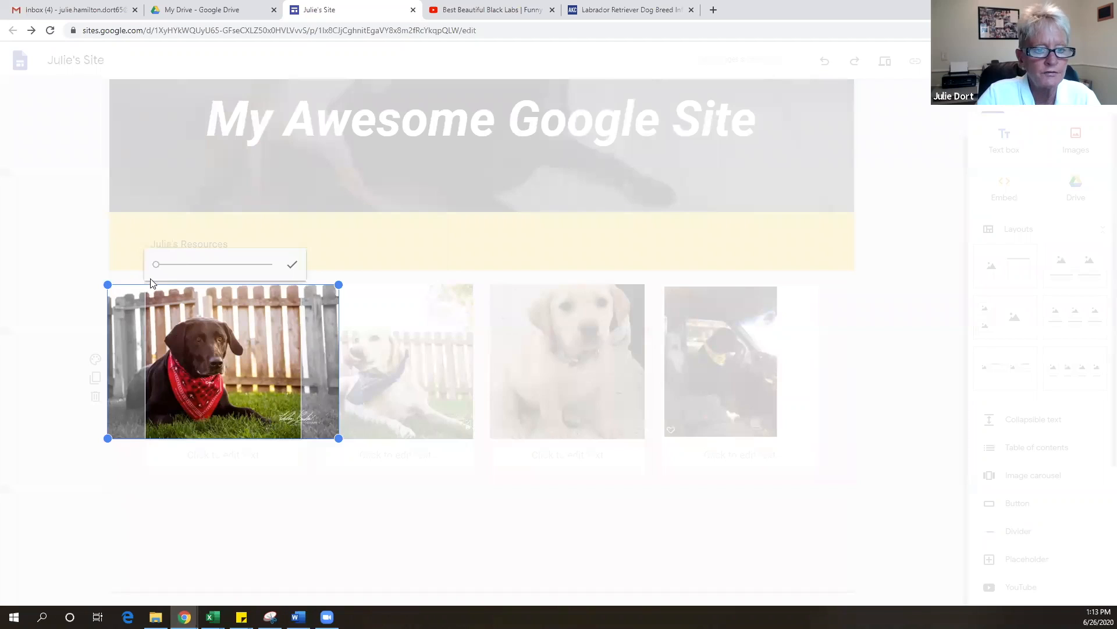
pyautogui.moveTo(158, 268)
pyautogui.mouseDown()
pyautogui.moveTo(189, 271)
pyautogui.moveTo(171, 272)
pyautogui.mouseUp()
pyautogui.moveTo(177, 329); pyautogui.dragTo(221, 346)
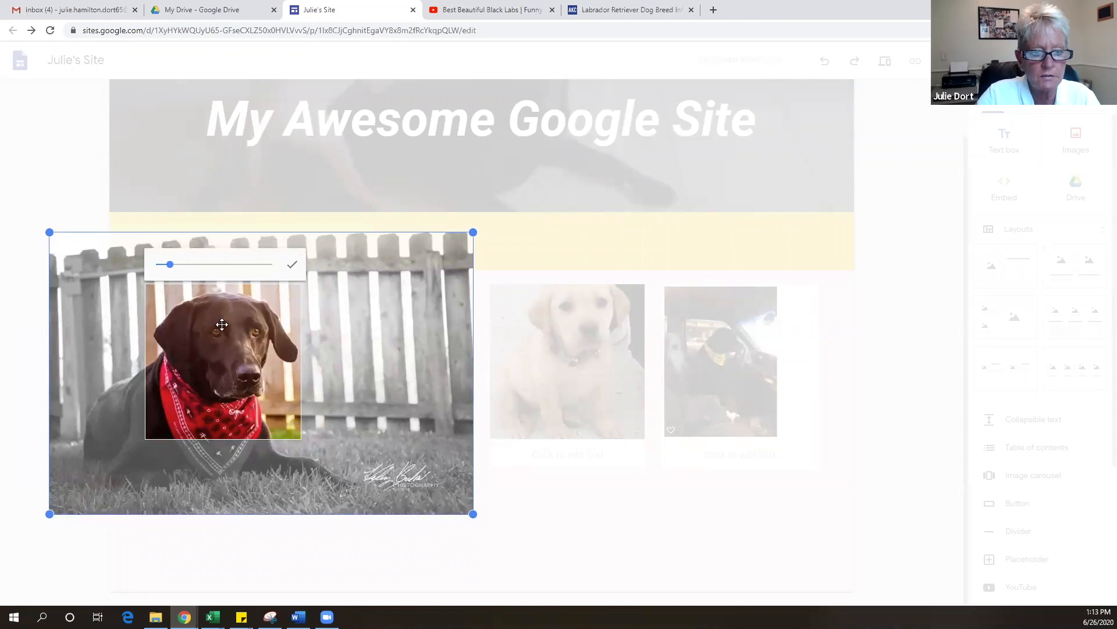
pyautogui.moveTo(171, 267); pyautogui.dragTo(171, 268)
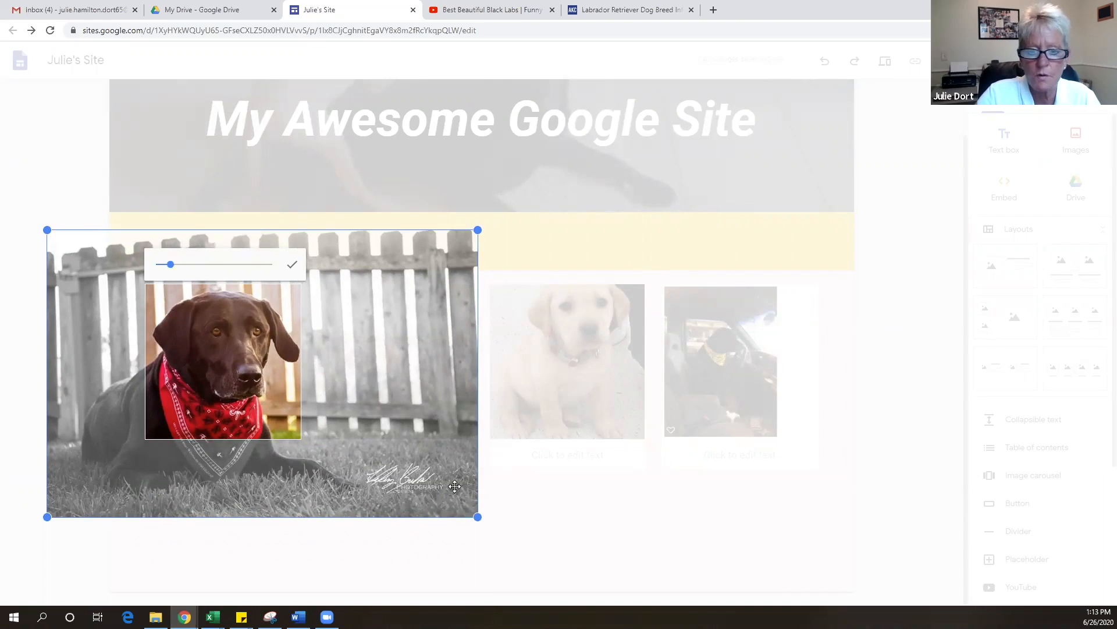
pyautogui.click(531, 536)
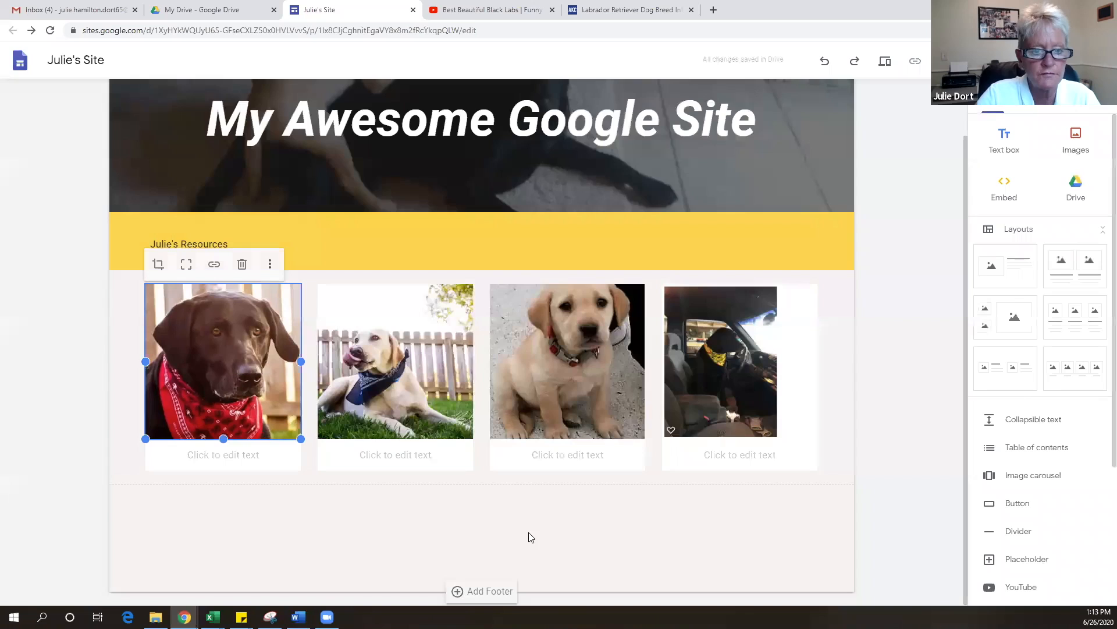